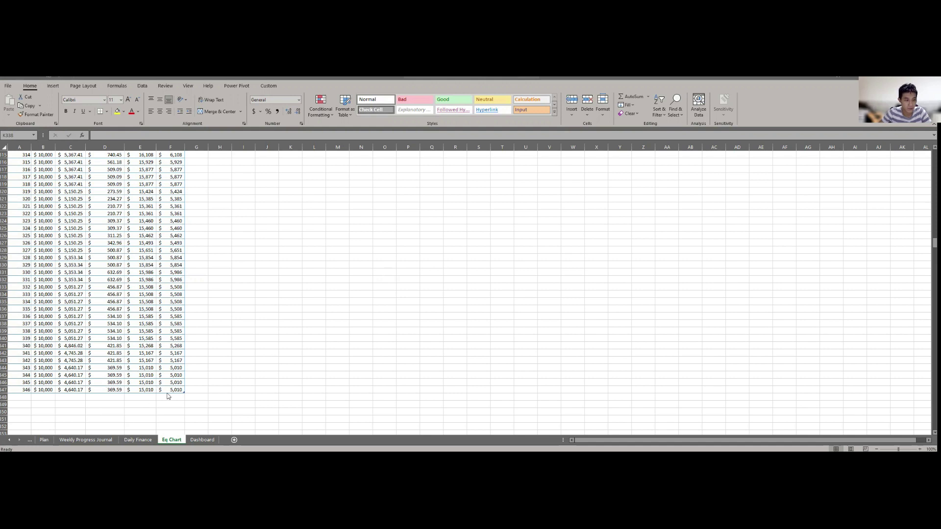
Step: Check the latest $15,010 balance row, then move to the Daily Finance sheet
{"action": "left_click", "coordinate": [112, 390]}
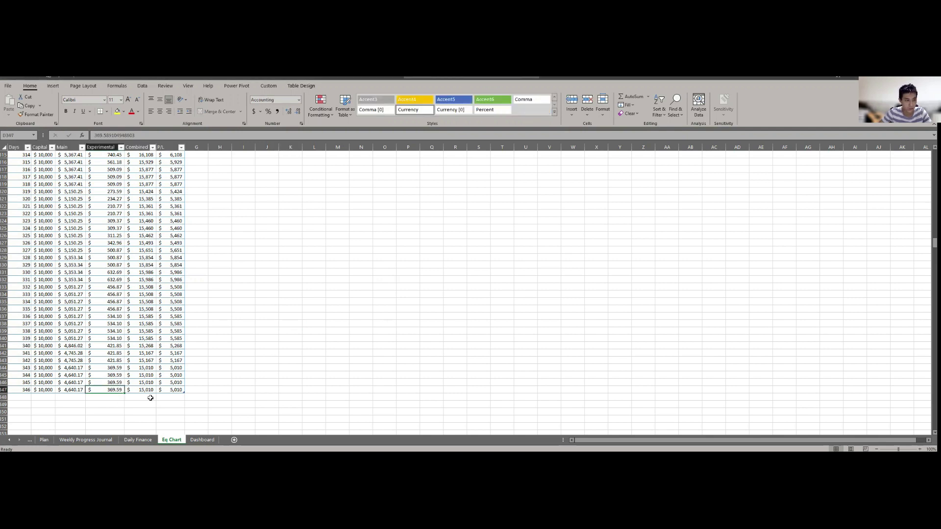
{"action": "left_click", "coordinate": [137, 440]}
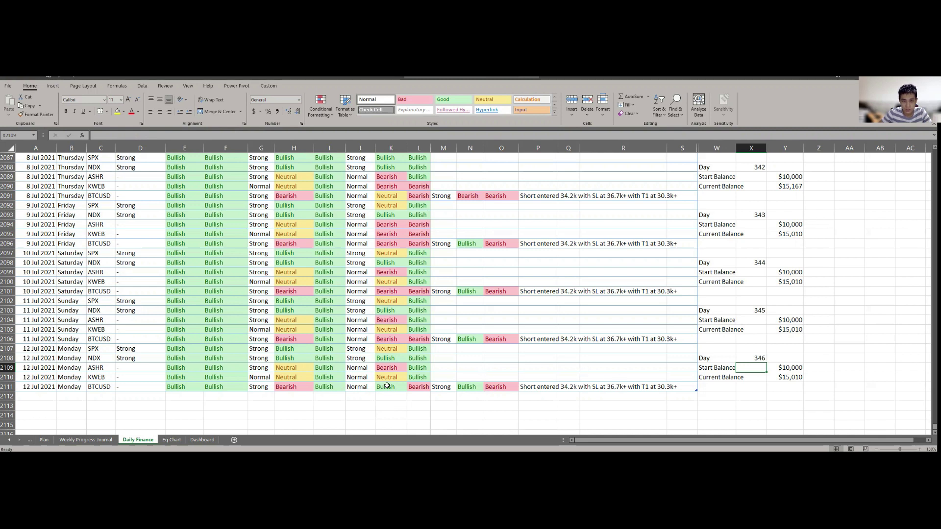
{"action": "left_click", "coordinate": [292, 388]}
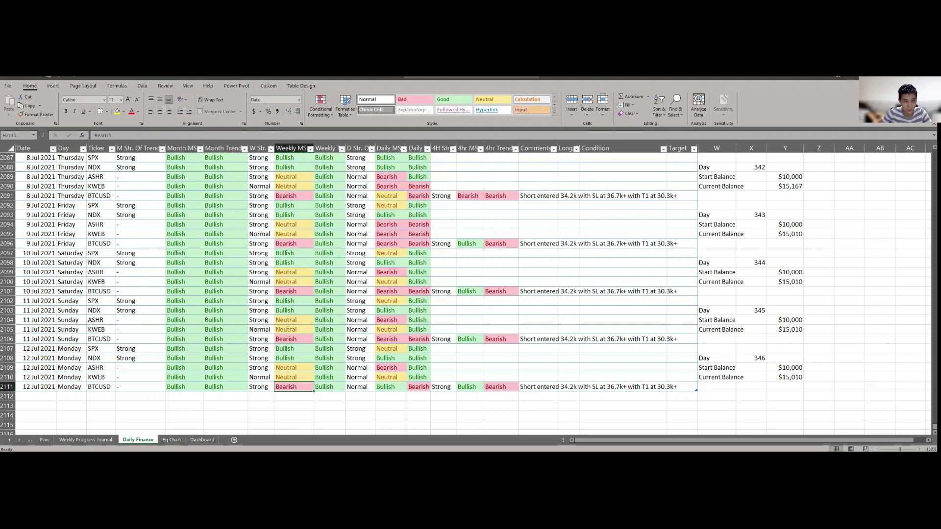
Step: Bring up the BTCUSD chart as weekly candlesticks
{"action": "key", "text": "alt+Tab"}
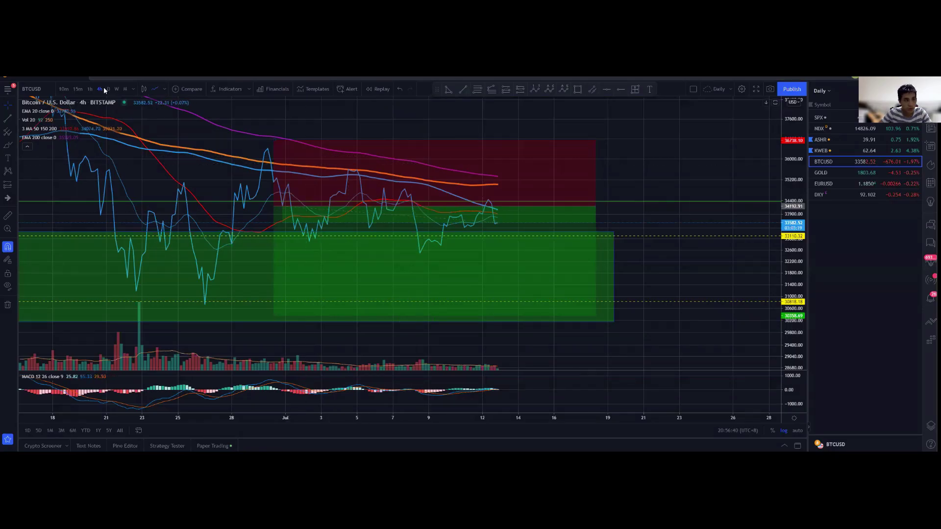
{"action": "left_click", "coordinate": [108, 89]}
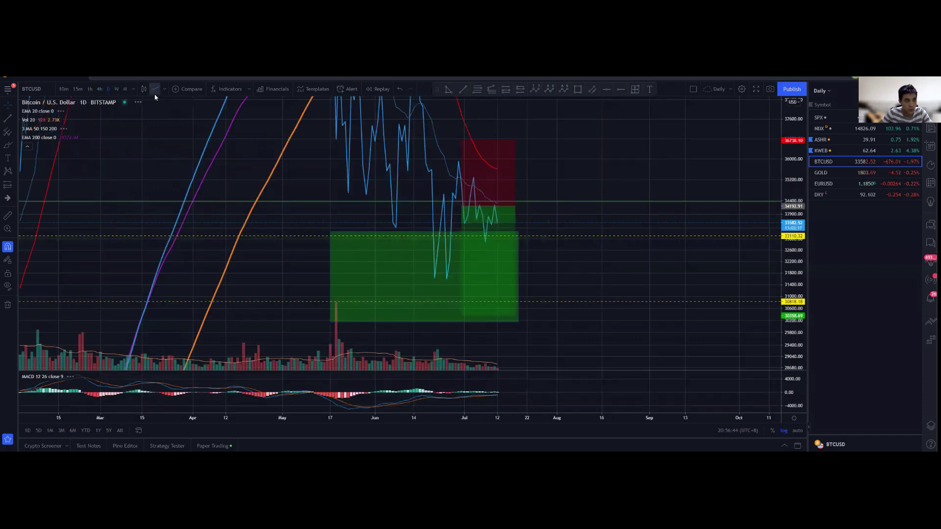
{"action": "left_click", "coordinate": [145, 92]}
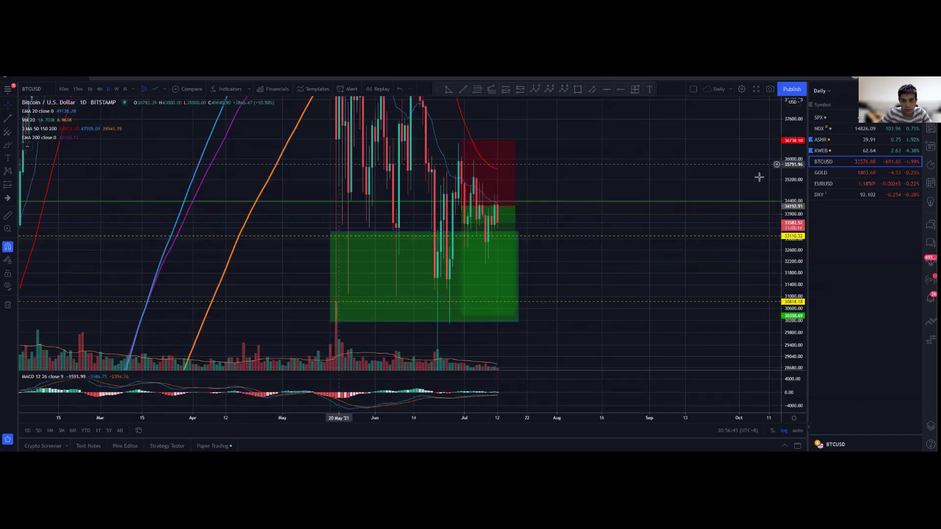
{"action": "left_click", "coordinate": [117, 89]}
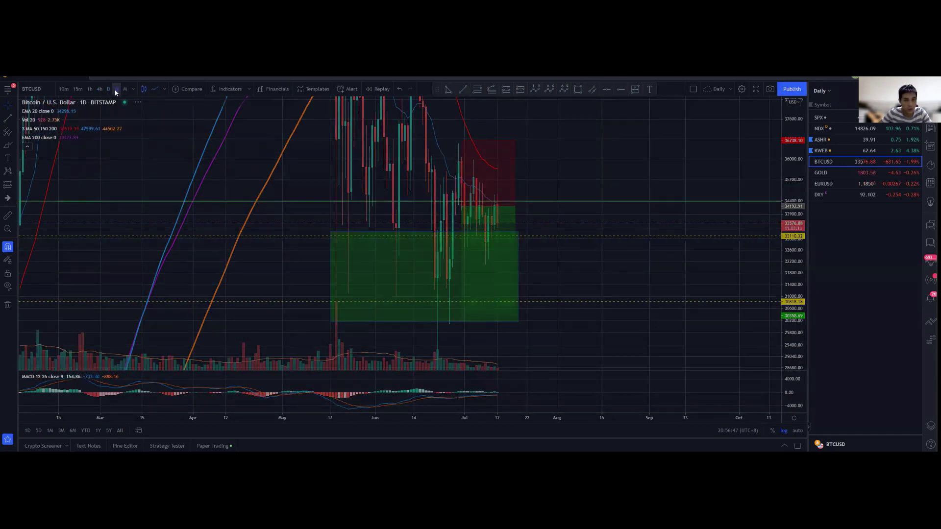
Step: Fit the weekly history with Alt+R, show it as a line and compress the price scale
{"action": "key", "text": "alt+r"}
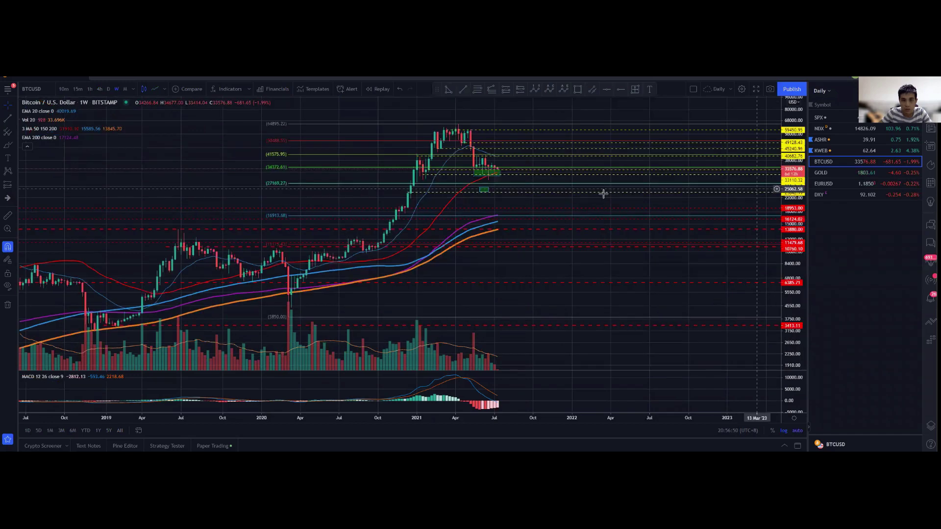
{"action": "scroll", "coordinate": [488, 149], "scroll_direction": "up", "scroll_amount": 3}
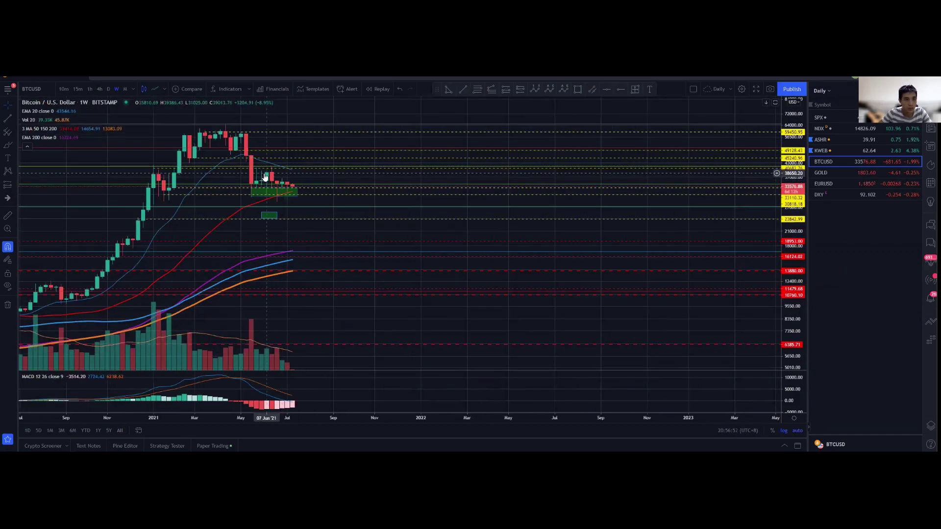
{"action": "scroll", "coordinate": [267, 180], "scroll_direction": "up", "scroll_amount": 2}
{"action": "scroll", "coordinate": [267, 179], "scroll_direction": "up", "scroll_amount": 2}
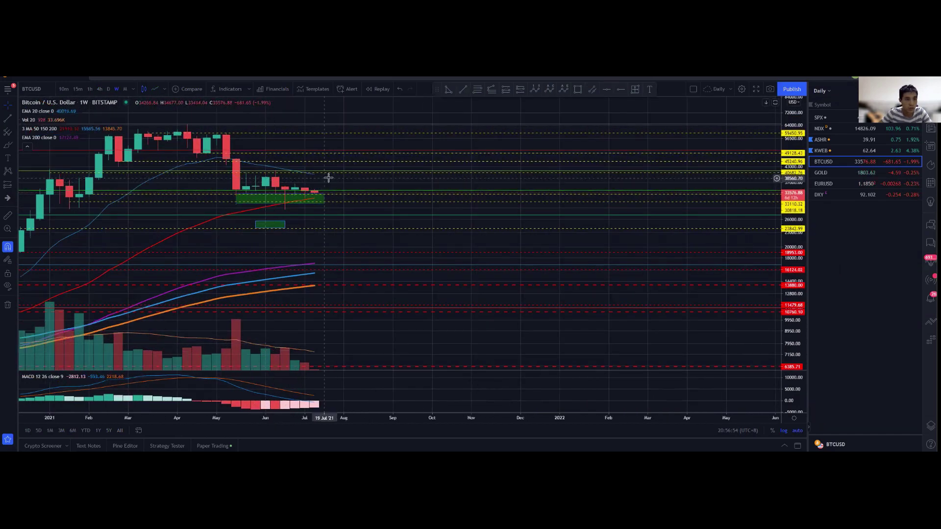
{"action": "scroll", "coordinate": [463, 183], "scroll_direction": "left", "scroll_amount": 3}
{"action": "scroll", "coordinate": [514, 189], "scroll_direction": "left", "scroll_amount": 2}
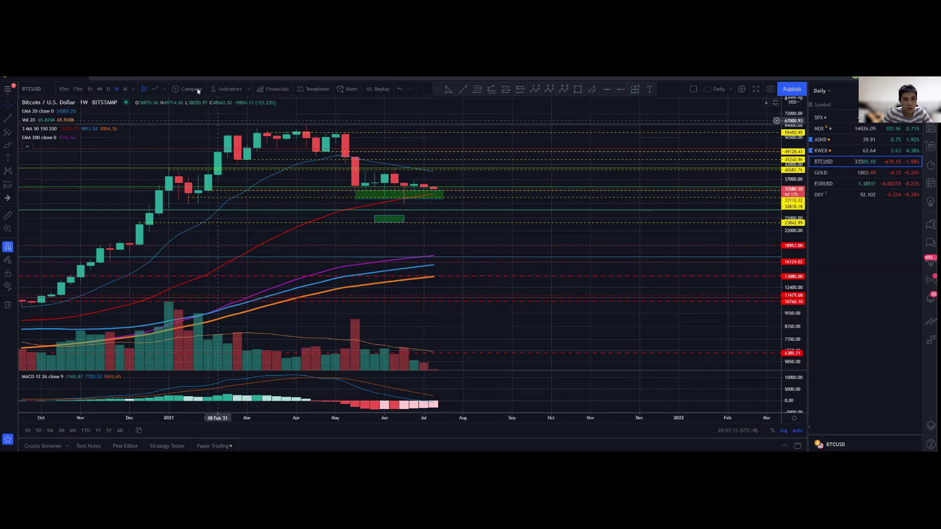
{"action": "left_click", "coordinate": [143, 89]}
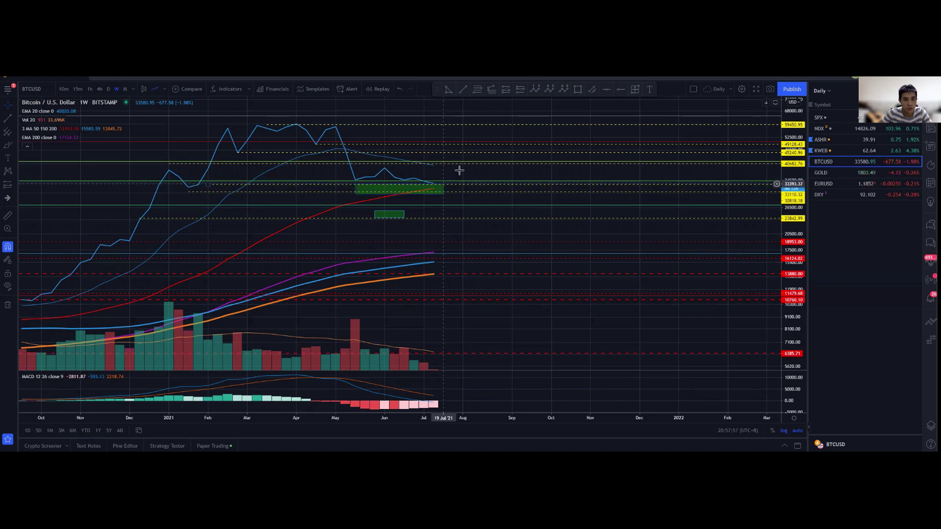
{"action": "scroll", "coordinate": [447, 184], "scroll_direction": "right", "scroll_amount": 1}
{"action": "scroll", "coordinate": [447, 192], "scroll_direction": "right", "scroll_amount": 1}
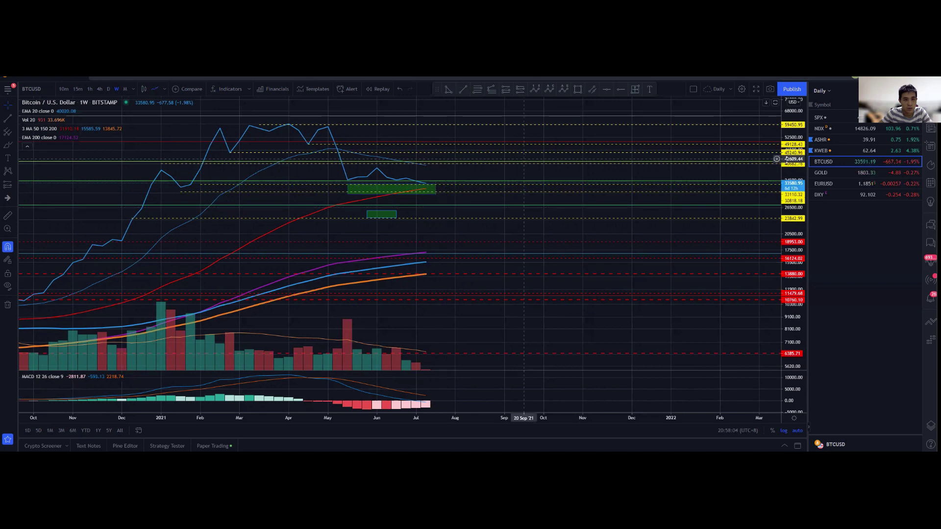
{"action": "left_click_drag", "start_coordinate": [618, 181], "coordinate": [502, 210]}
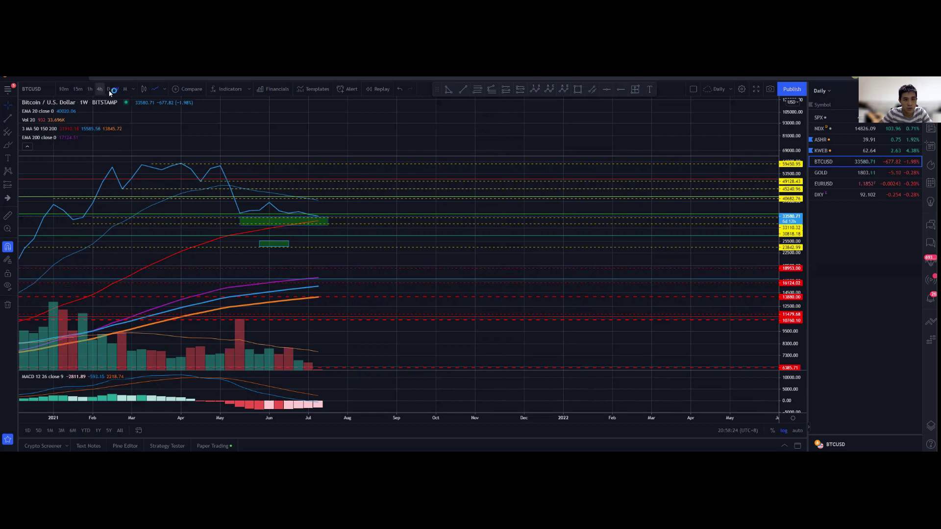
{"action": "left_click", "coordinate": [102, 90]}
Step: Review BTCUSD on daily bars, then drop to the 4-hour timeframe
{"action": "left_click", "coordinate": [110, 92]}
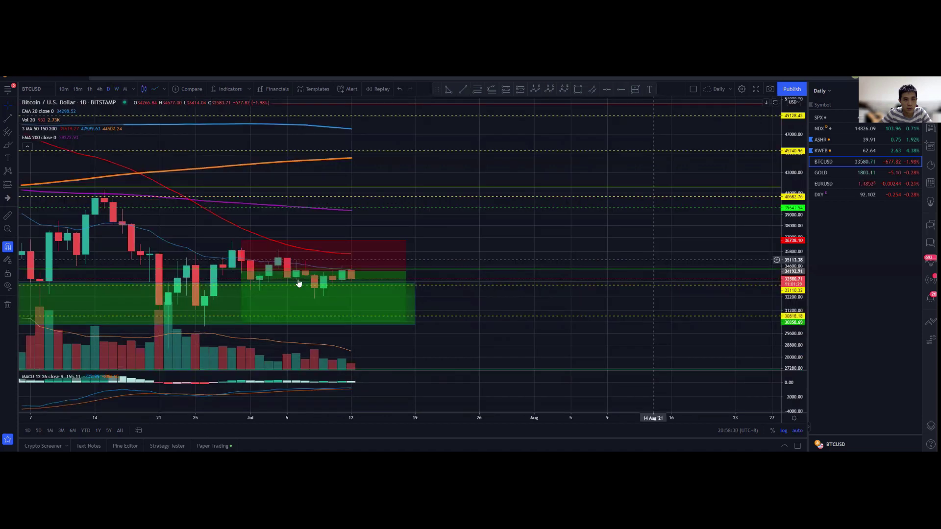
{"action": "scroll", "coordinate": [309, 283], "scroll_direction": "down", "scroll_amount": 2}
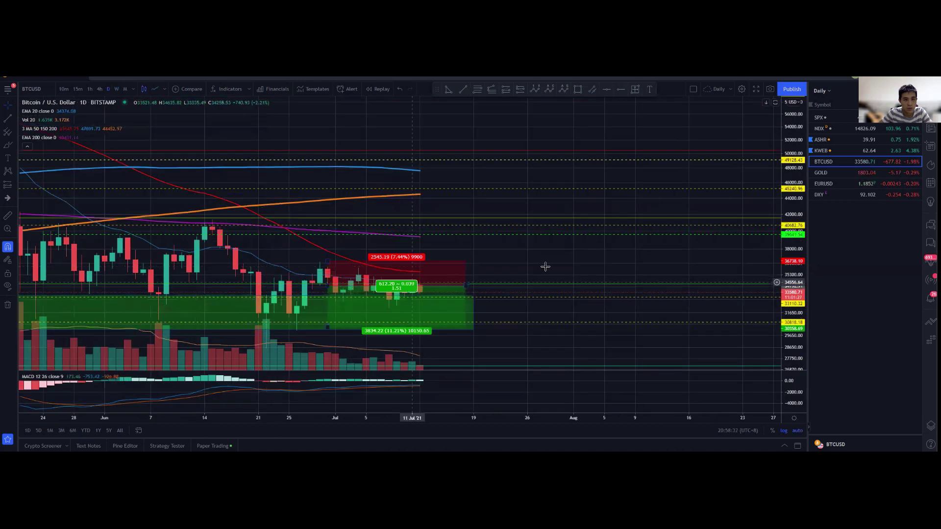
{"action": "scroll", "coordinate": [560, 263], "scroll_direction": "left", "scroll_amount": 2}
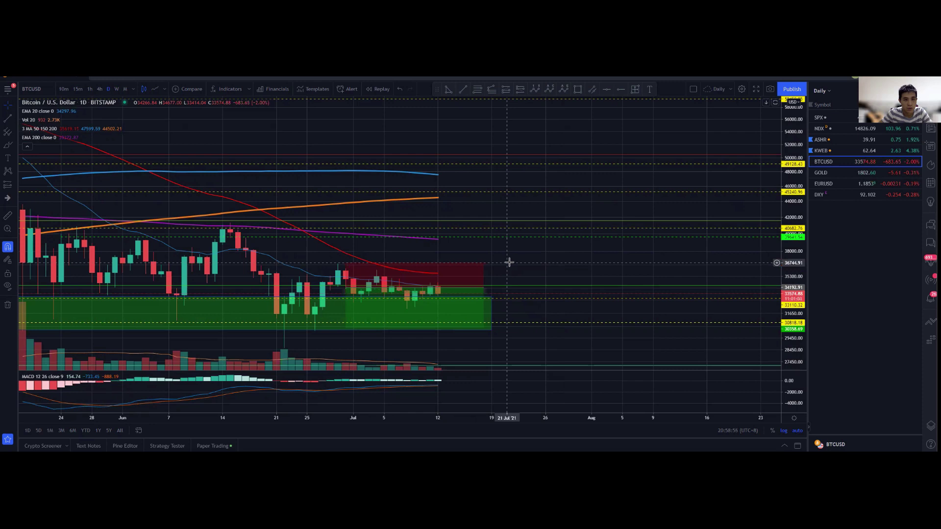
{"action": "scroll", "coordinate": [508, 262], "scroll_direction": "up", "scroll_amount": 3}
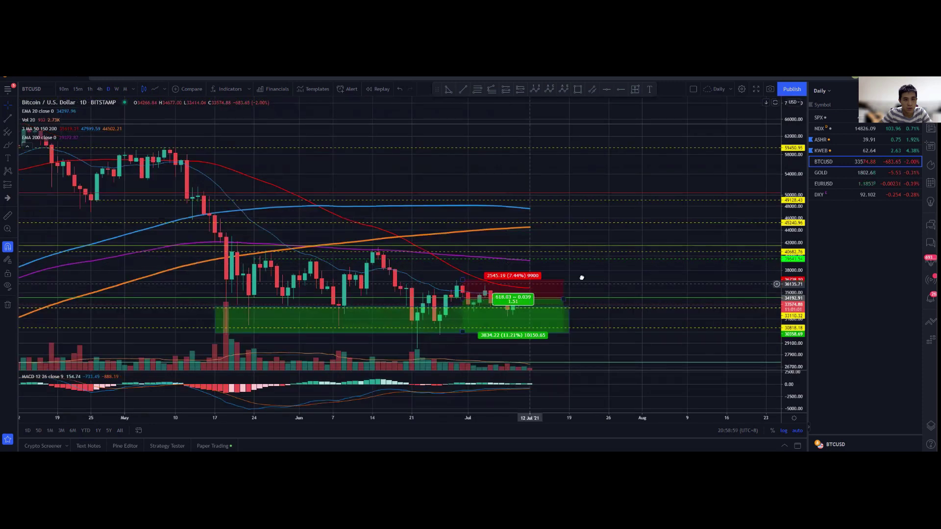
{"action": "scroll", "coordinate": [581, 278], "scroll_direction": "right", "scroll_amount": 2}
{"action": "scroll", "coordinate": [447, 269], "scroll_direction": "right", "scroll_amount": 3}
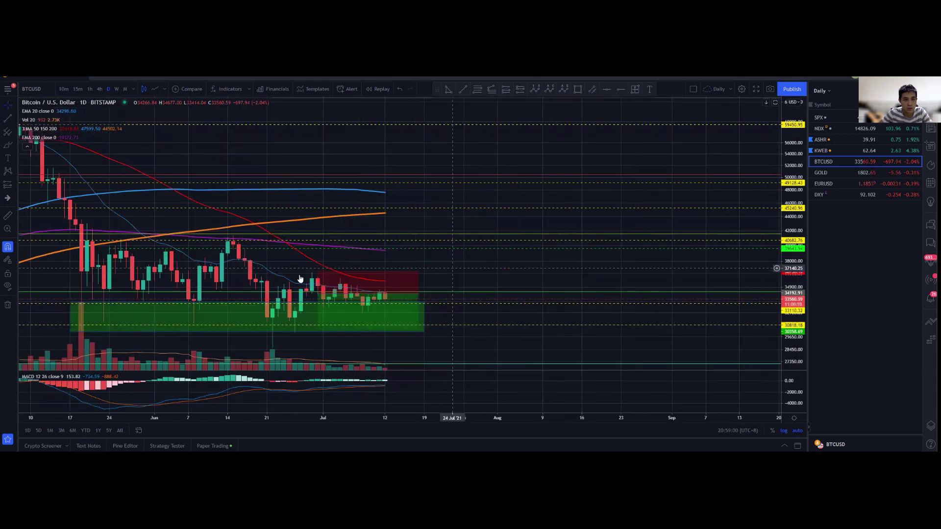
{"action": "scroll", "coordinate": [300, 279], "scroll_direction": "right", "scroll_amount": 1}
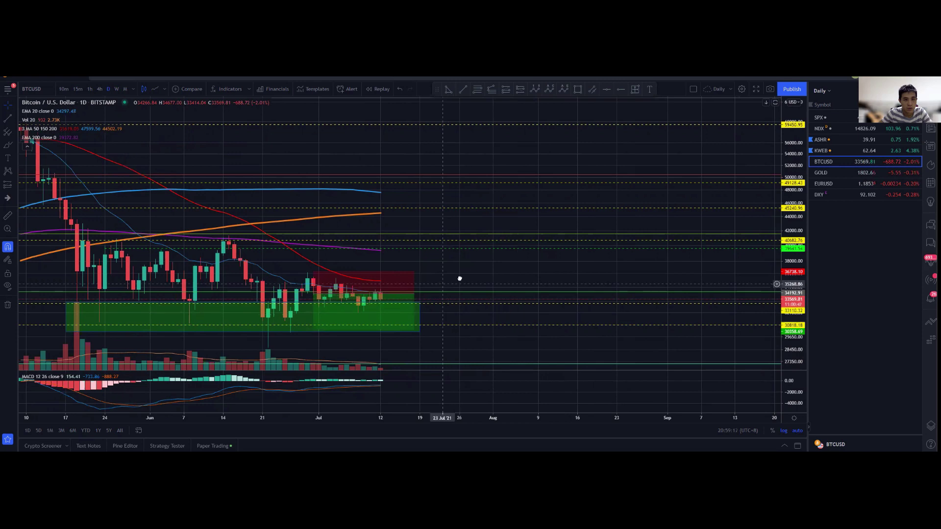
{"action": "scroll", "coordinate": [459, 278], "scroll_direction": "left", "scroll_amount": 2}
{"action": "scroll", "coordinate": [459, 278], "scroll_direction": "left", "scroll_amount": 1}
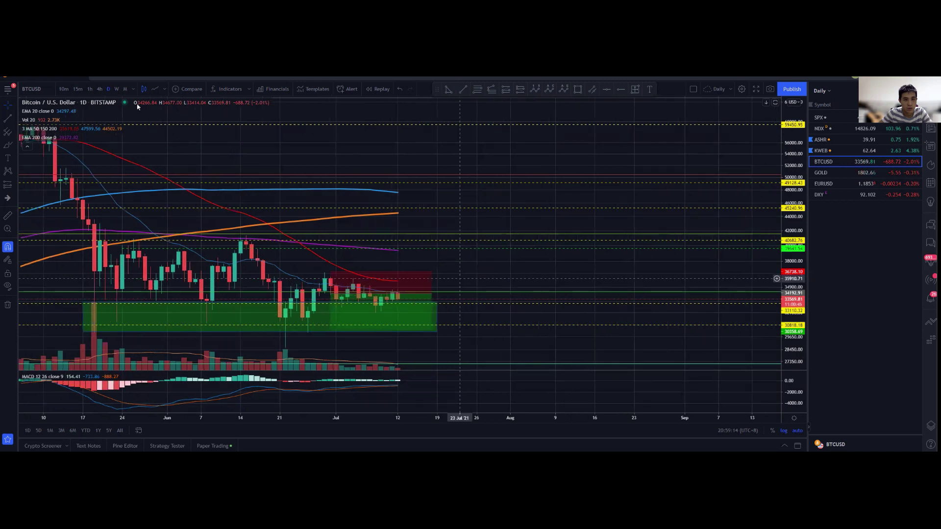
{"action": "left_click", "coordinate": [102, 90]}
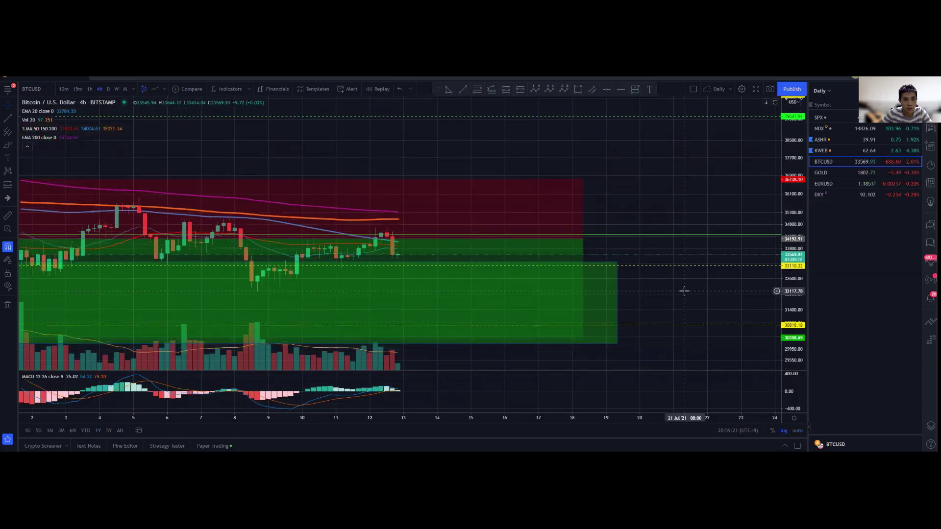
{"action": "scroll", "coordinate": [684, 291], "scroll_direction": "down", "scroll_amount": 3}
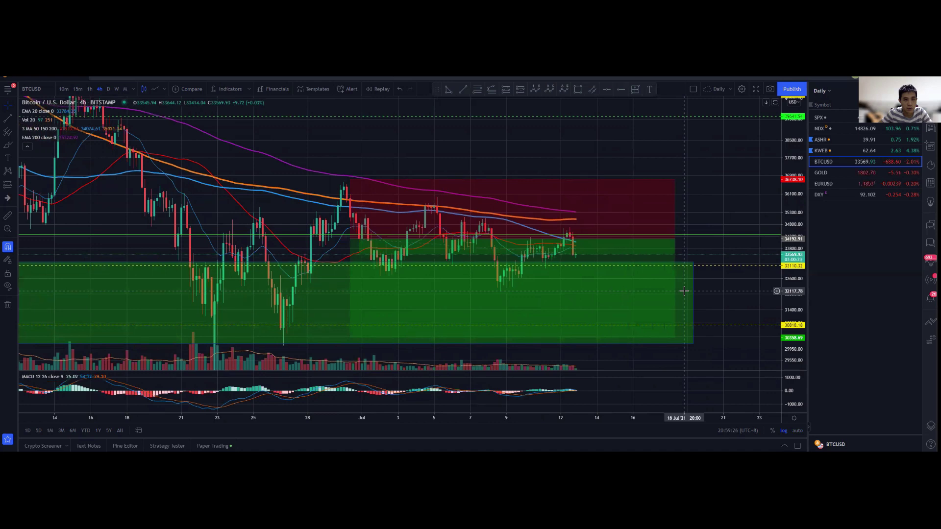
{"action": "scroll", "coordinate": [424, 130], "scroll_direction": "up", "scroll_amount": 2}
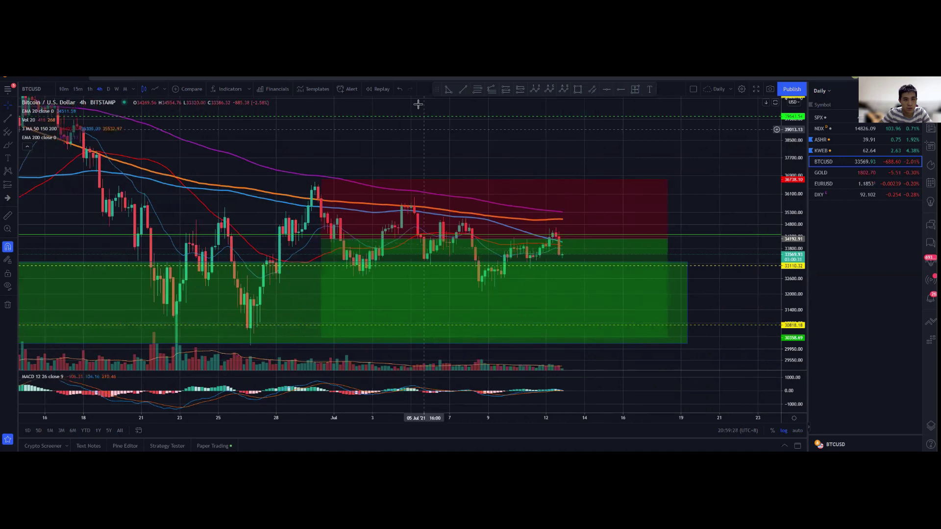